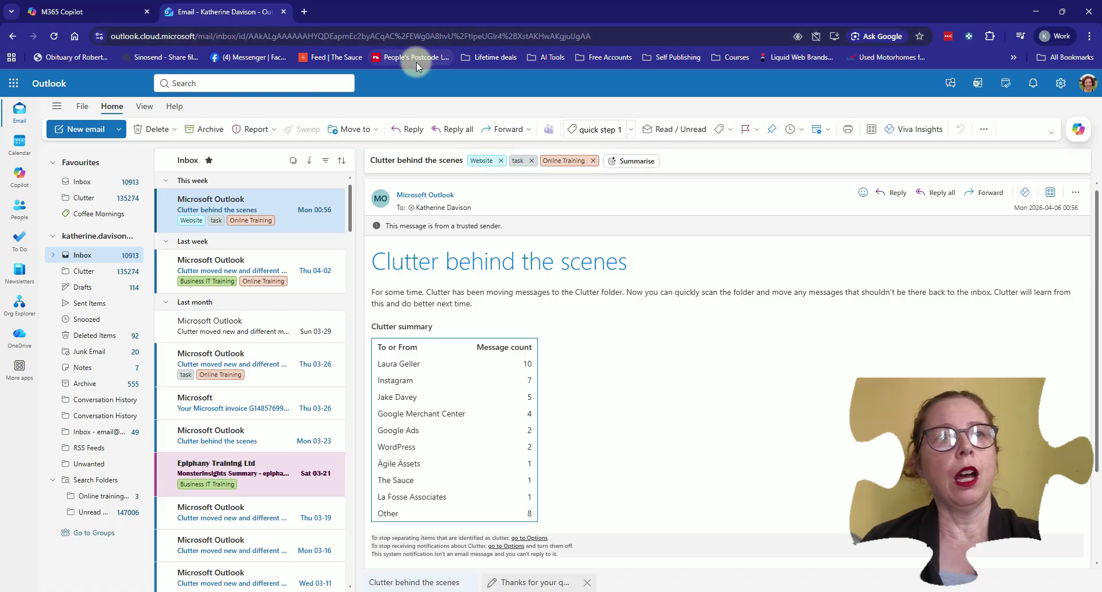
Step: Start a new email and open the signature settings from it
click(80, 131)
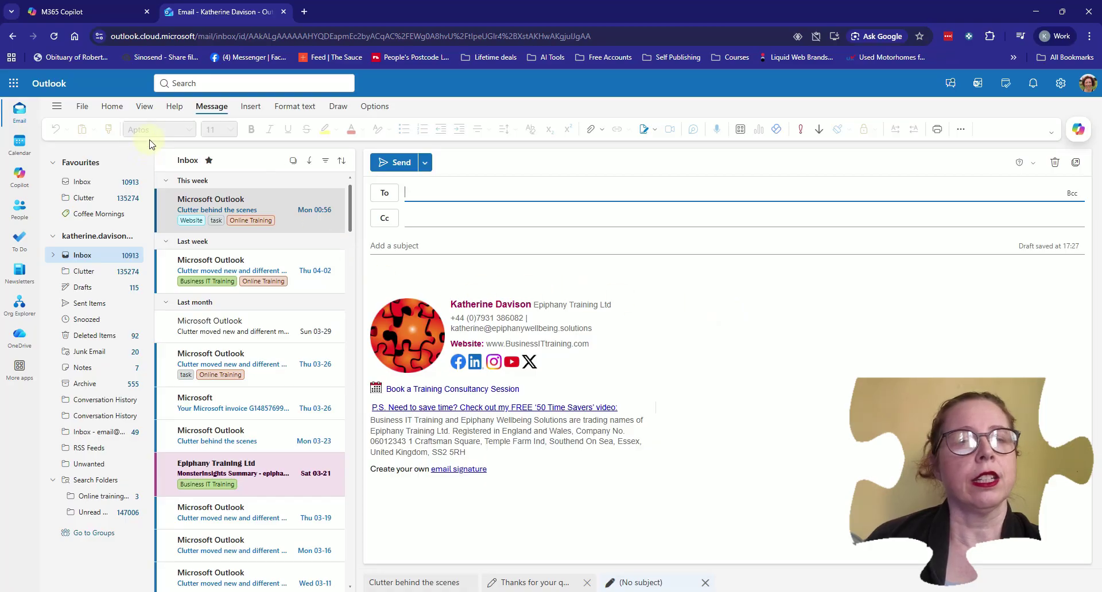
click(250, 108)
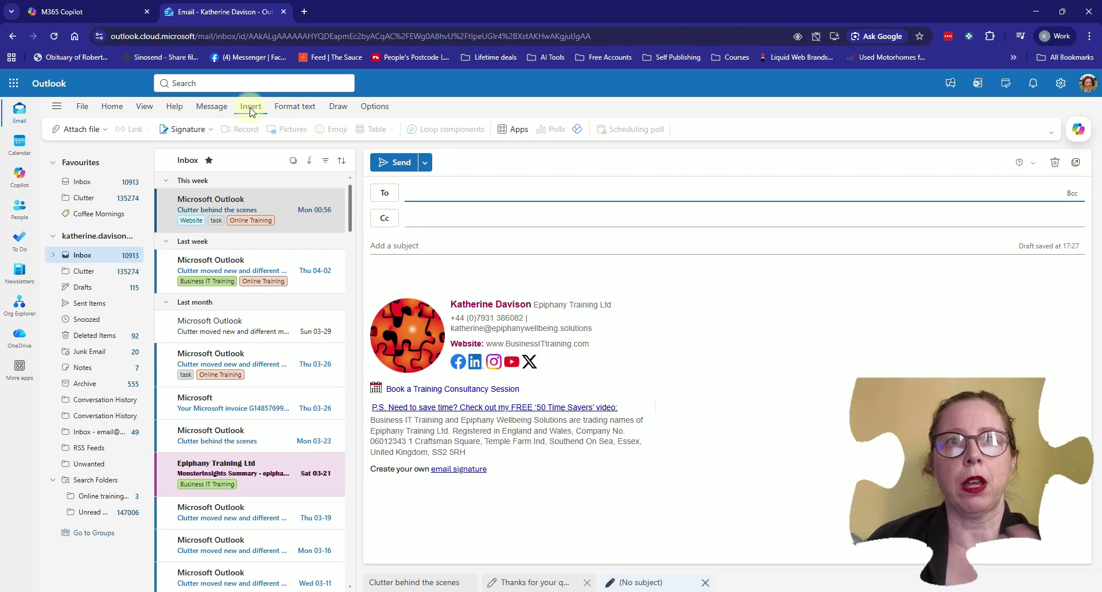
click(209, 129)
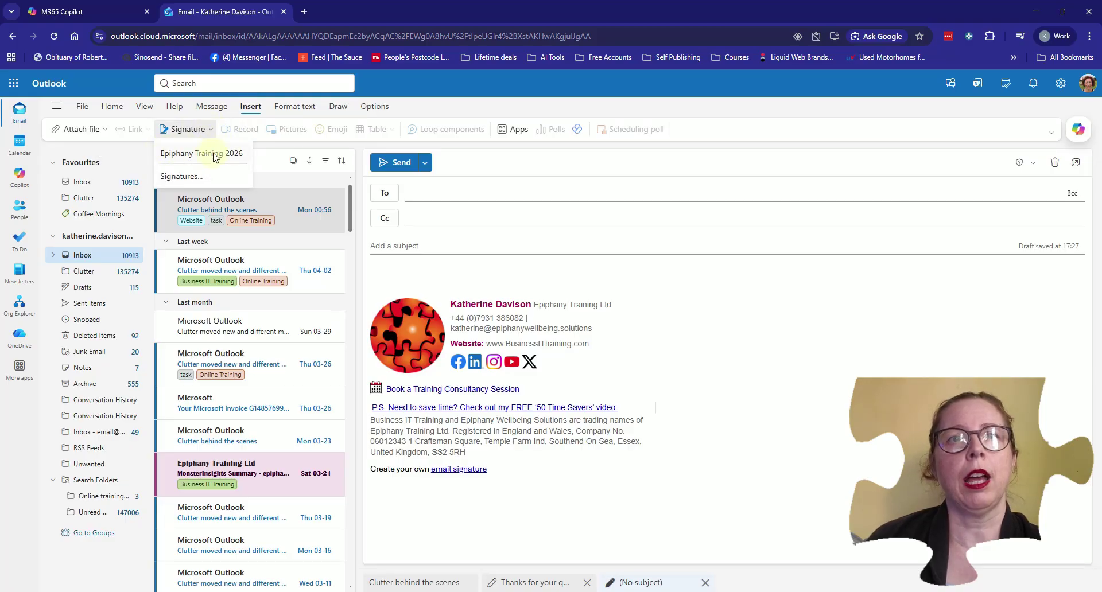
click(182, 176)
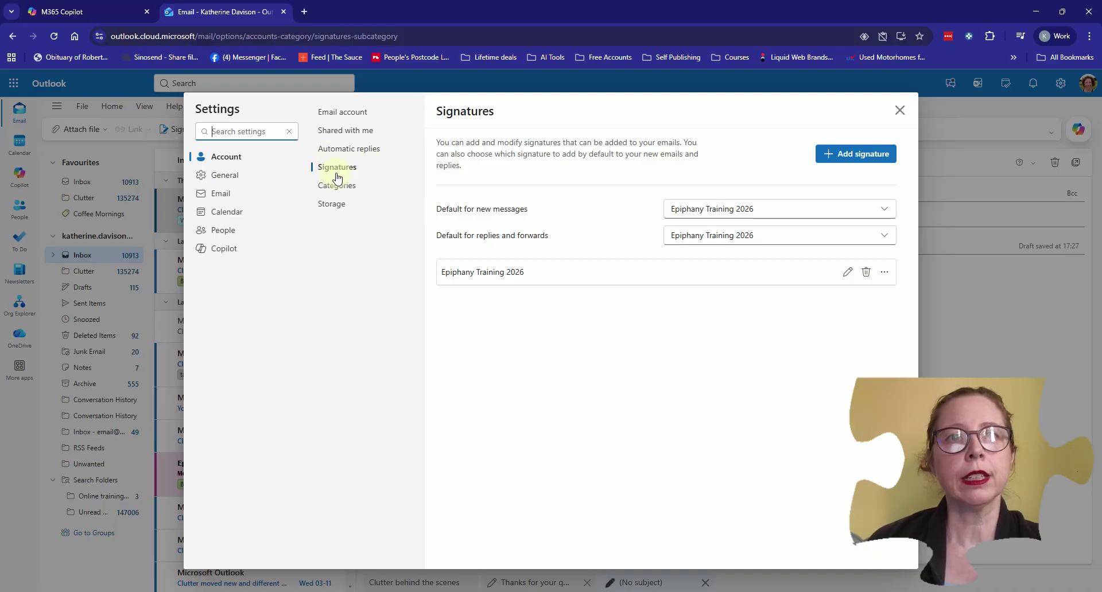
Step: Add a new signature and name it "BIT Signature"
click(852, 154)
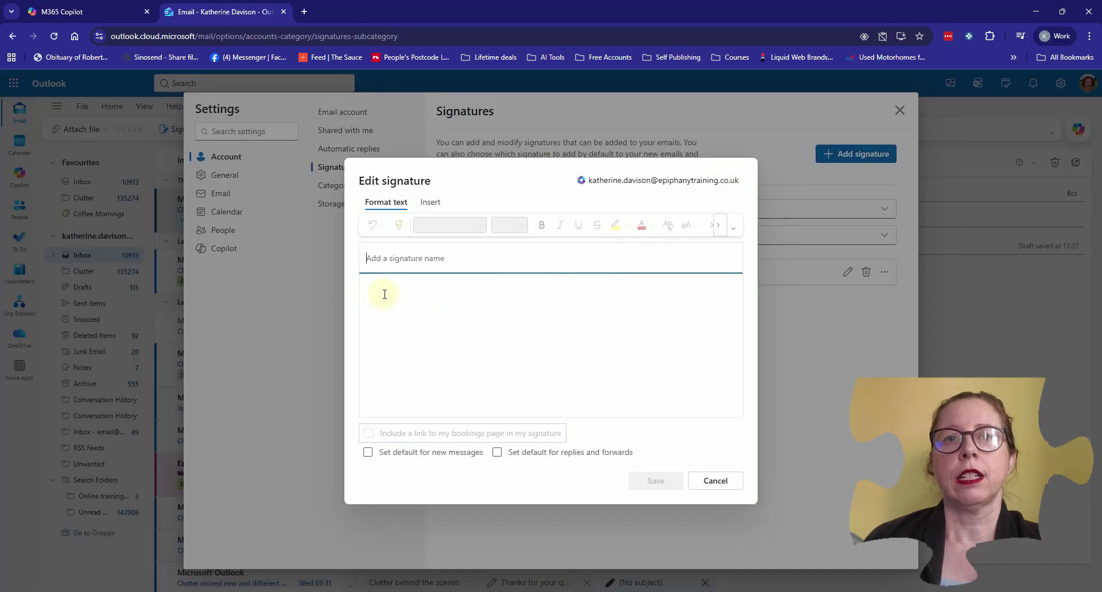
click(386, 293)
click(376, 258)
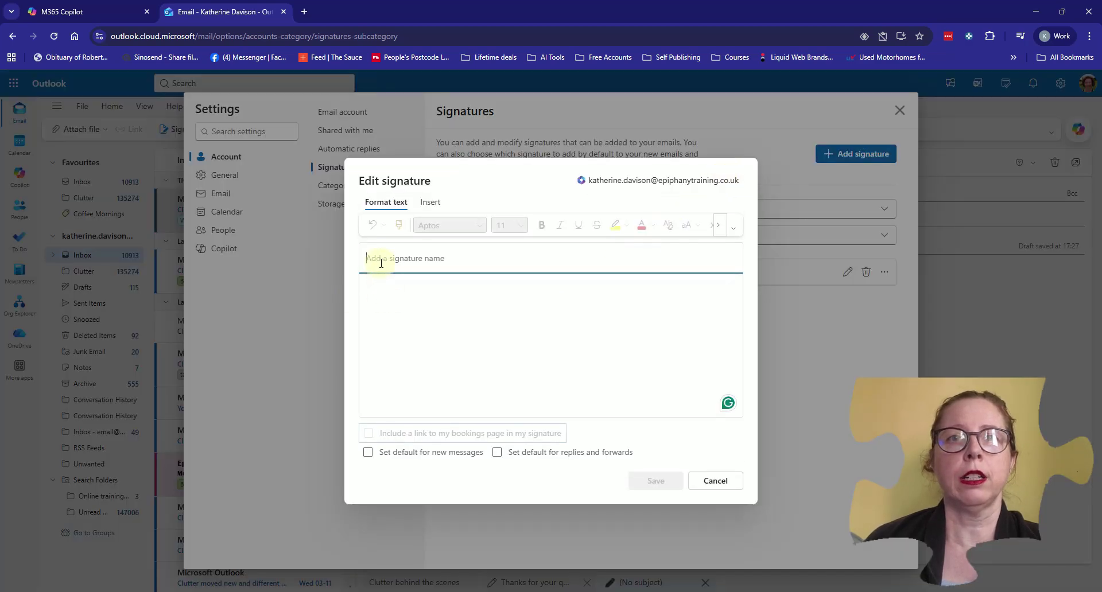
click(378, 287)
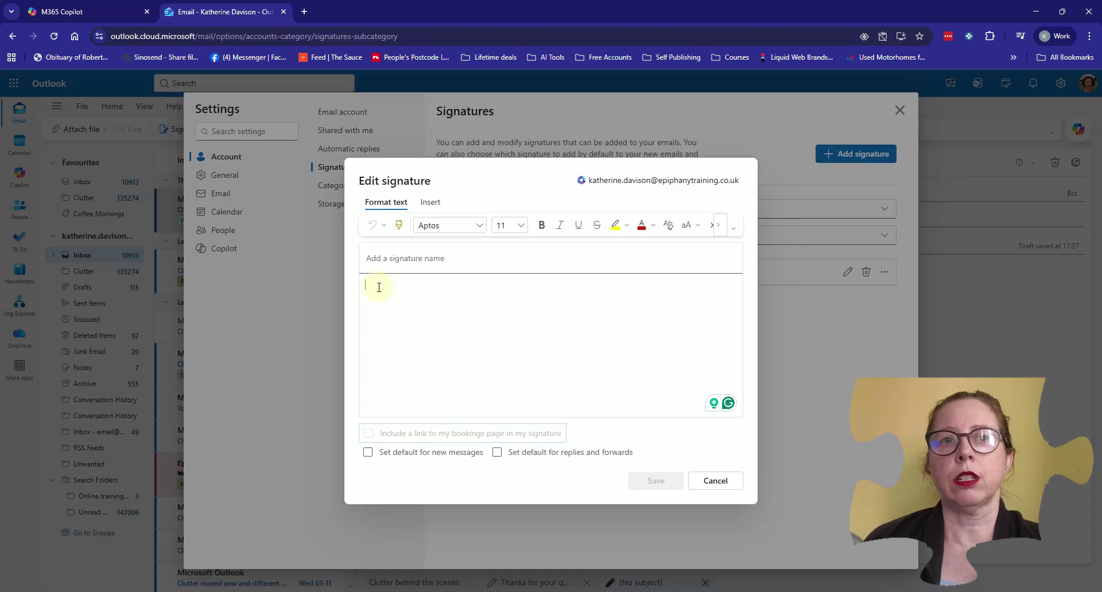
click(386, 257)
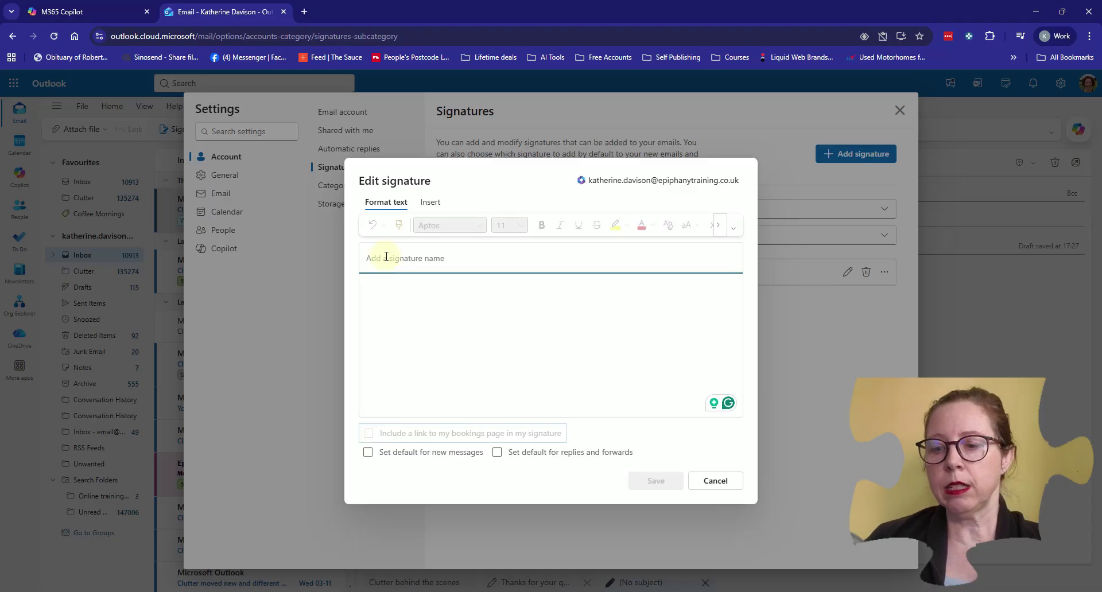
text(T)
key(BackSpace)
text(BIT)
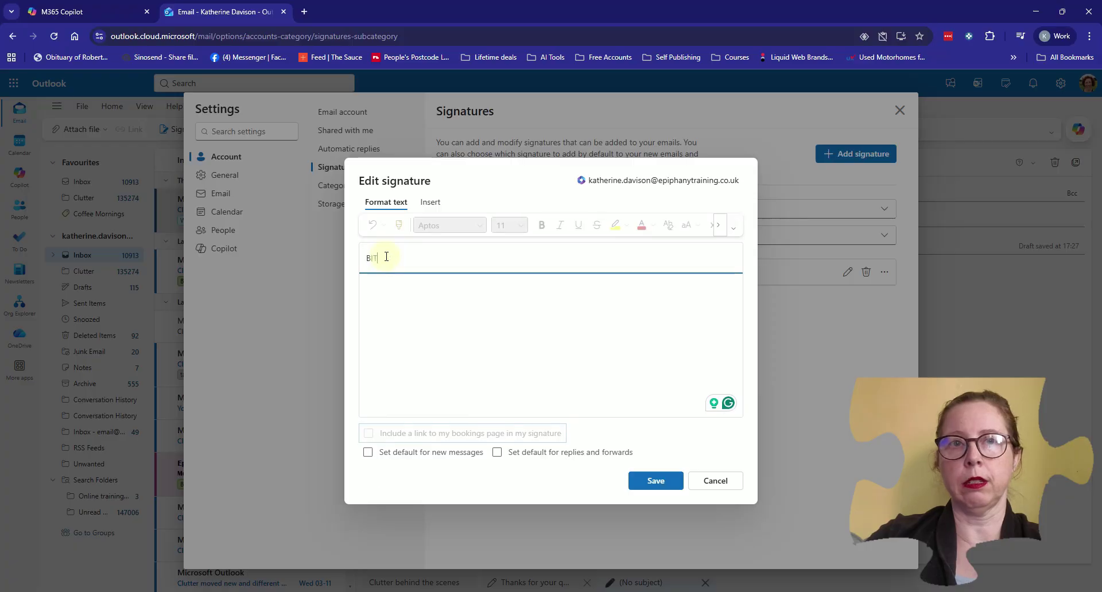
text( Signature)
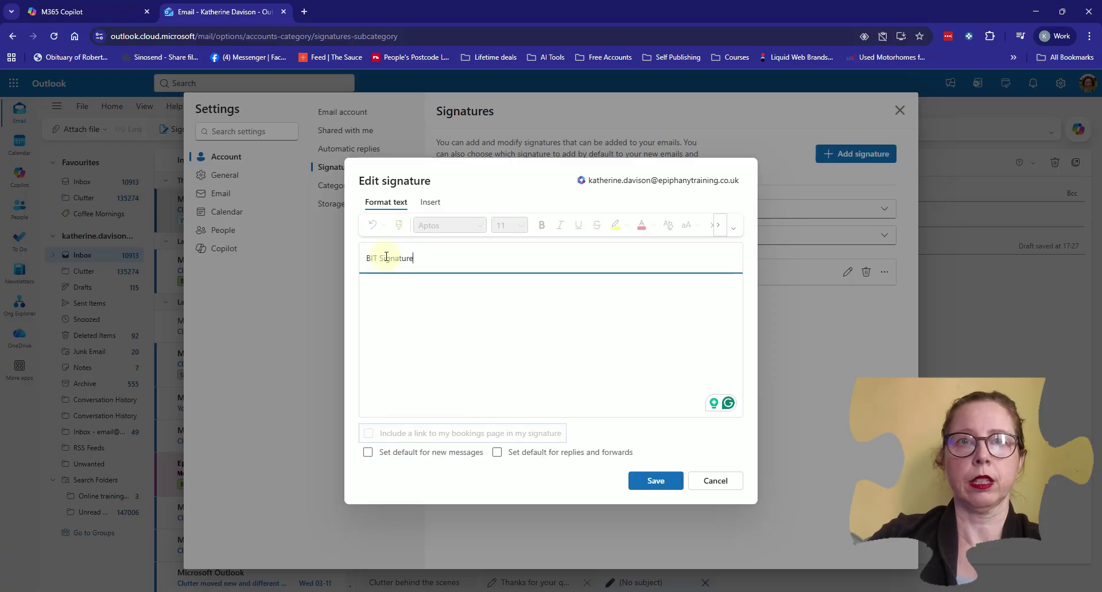
key(Tab)
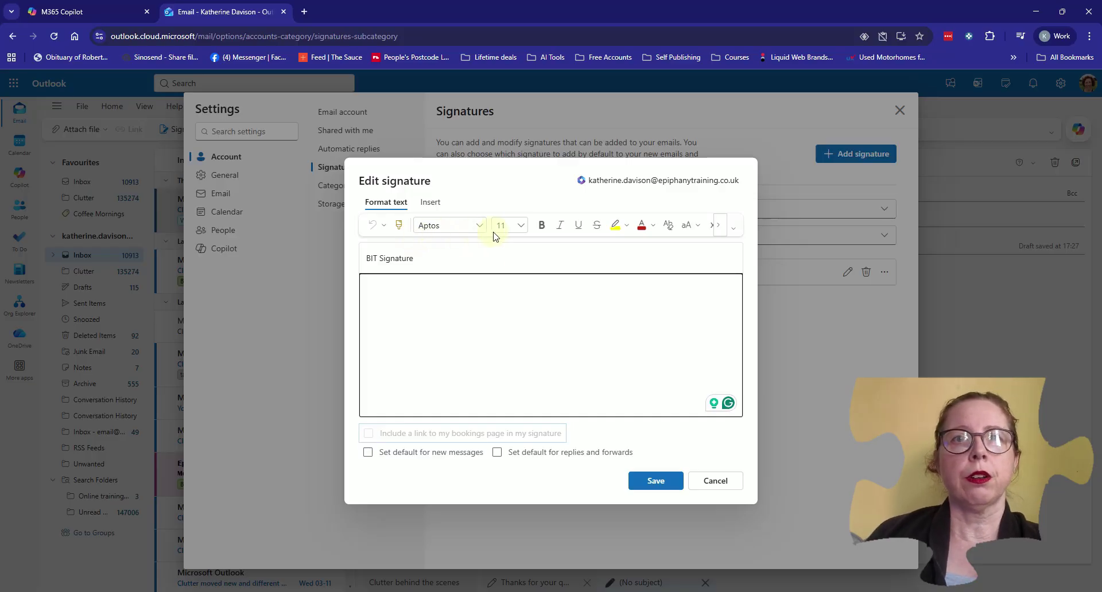
click(724, 230)
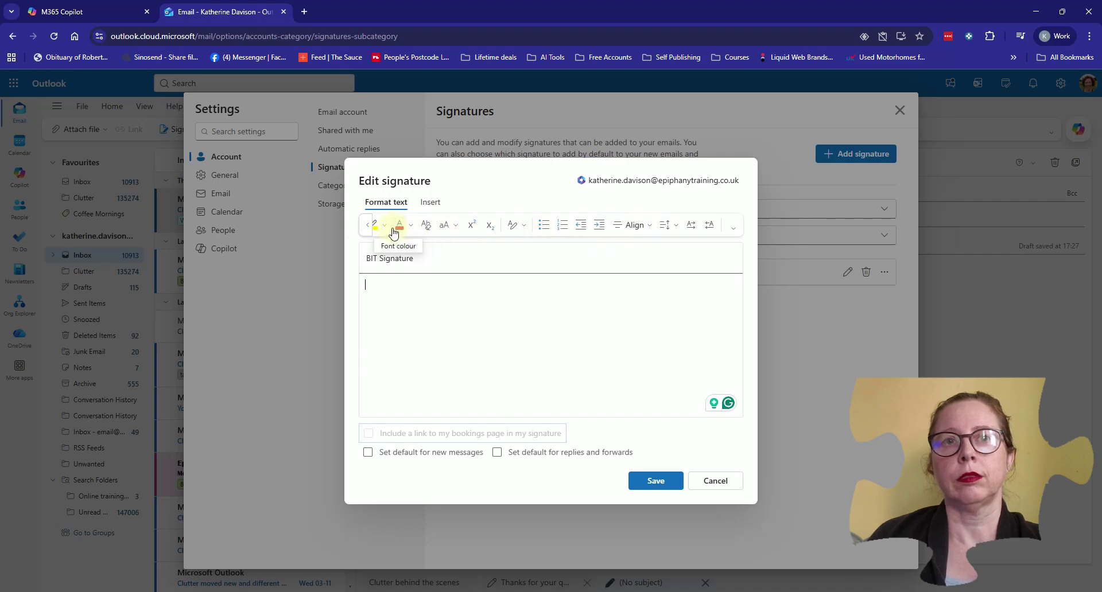
click(368, 226)
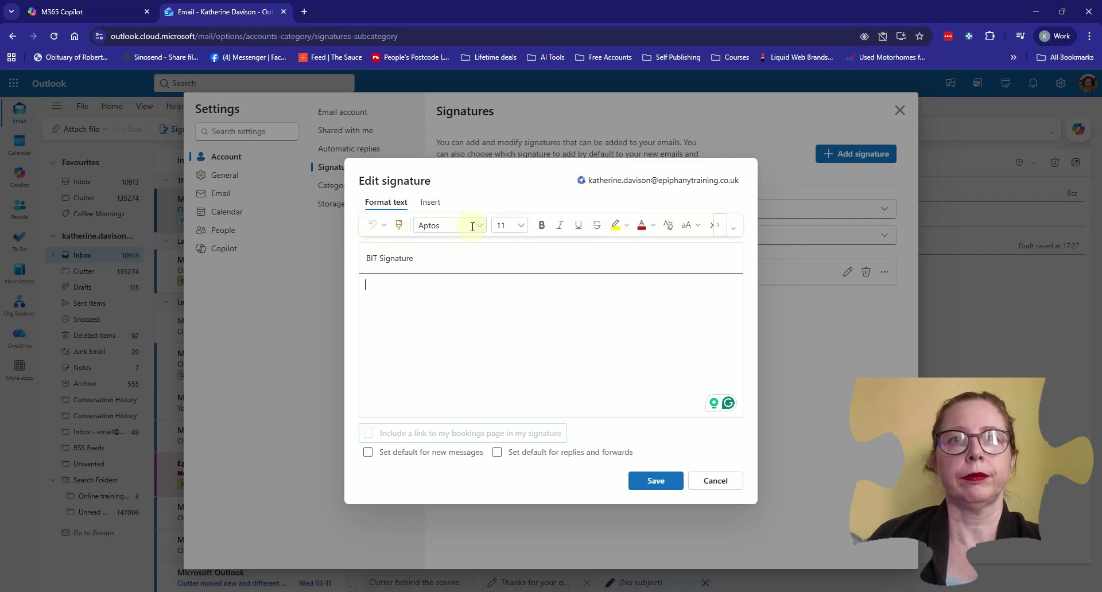
click(452, 319)
click(430, 203)
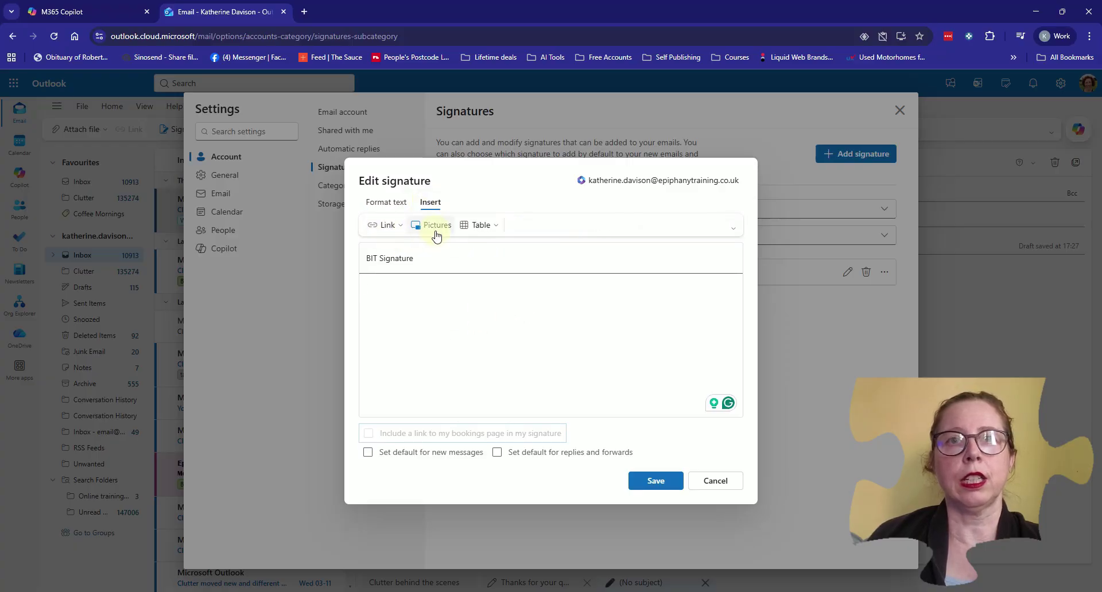
click(392, 204)
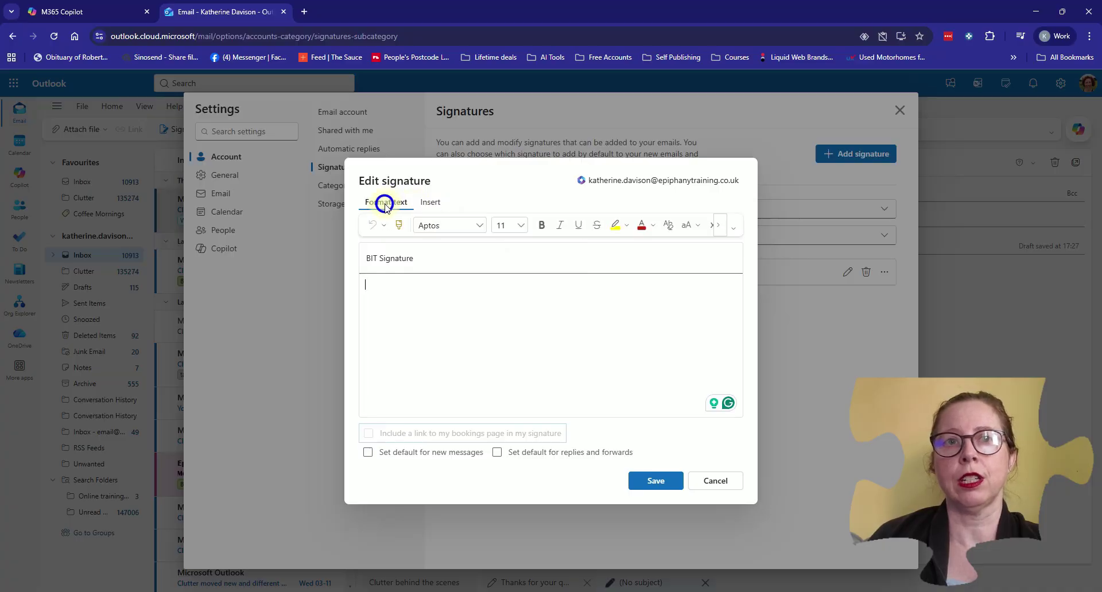
Step: Enter the sender's first name followed by "from Business IT Training" as the signature's first line, leaving a blank line below
click(439, 294)
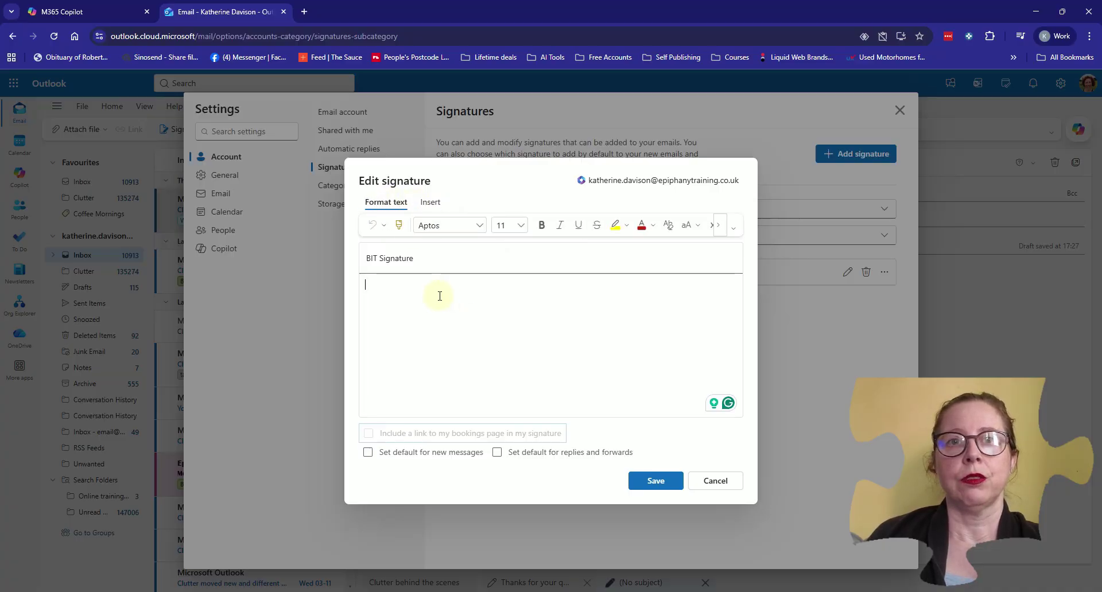
text(Katherin)
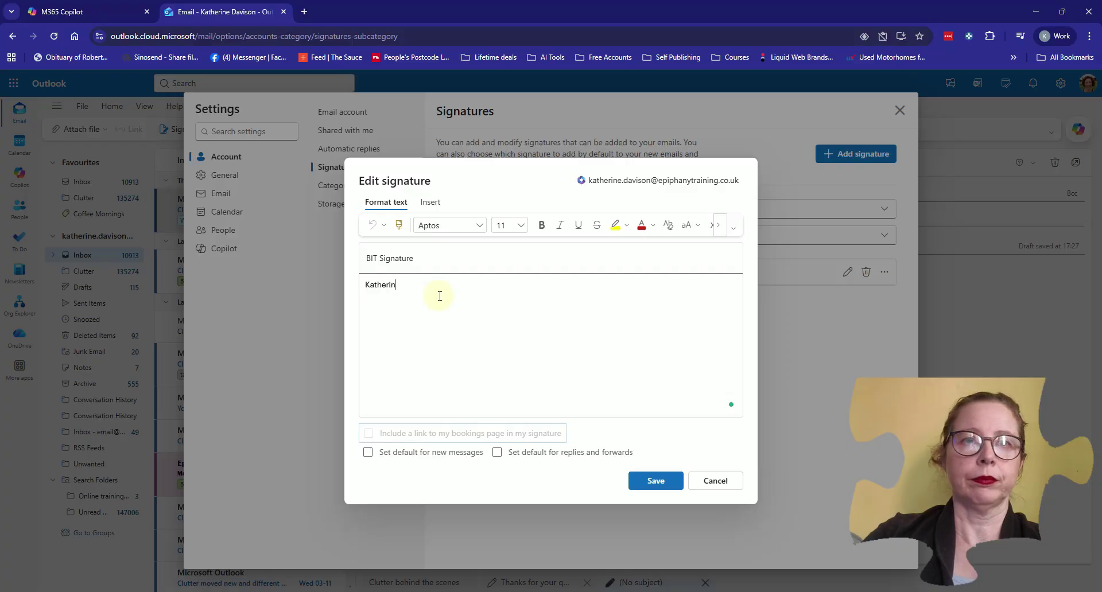
text(e f)
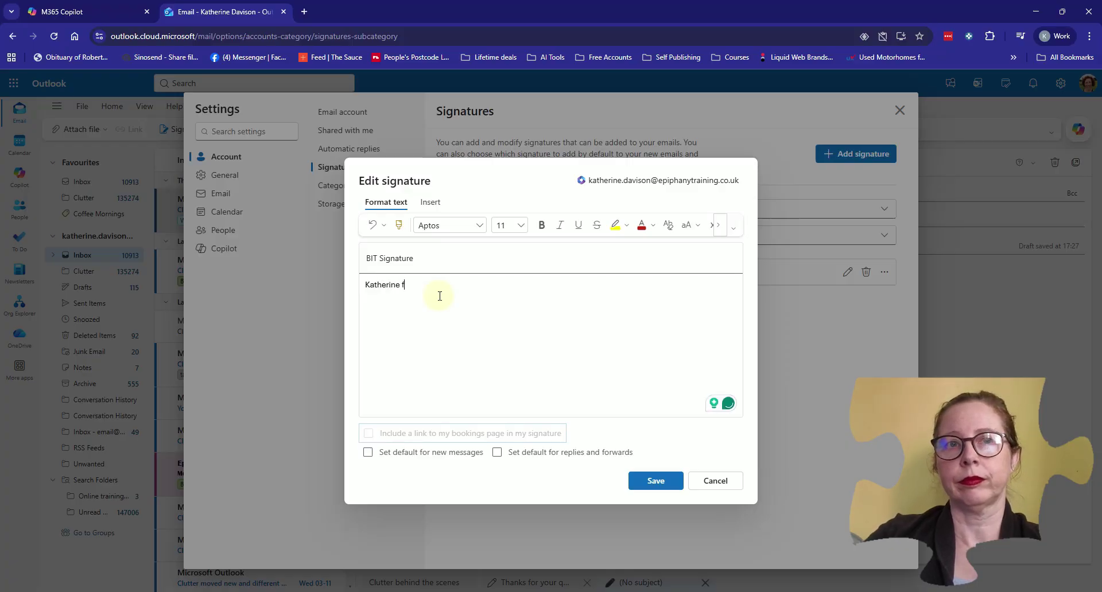
text(rom Business)
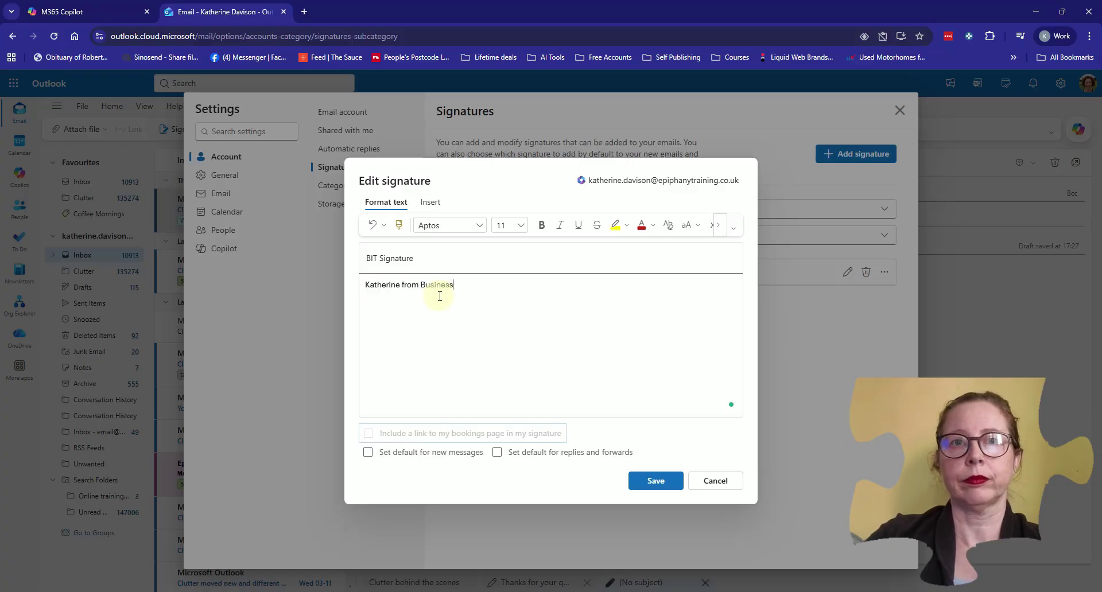
text( IT Training)
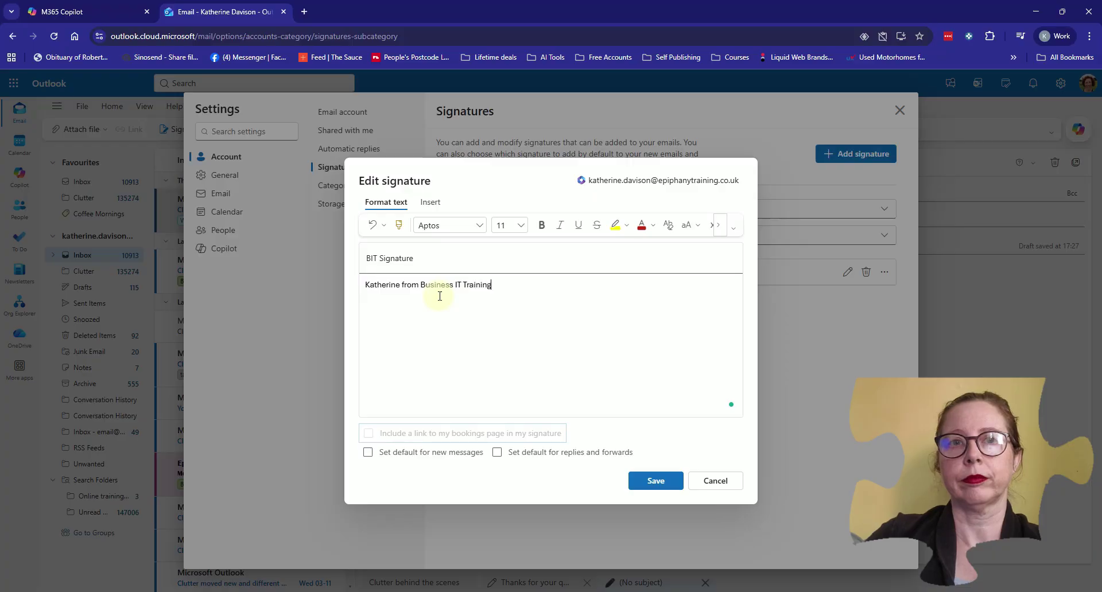
key(Return)
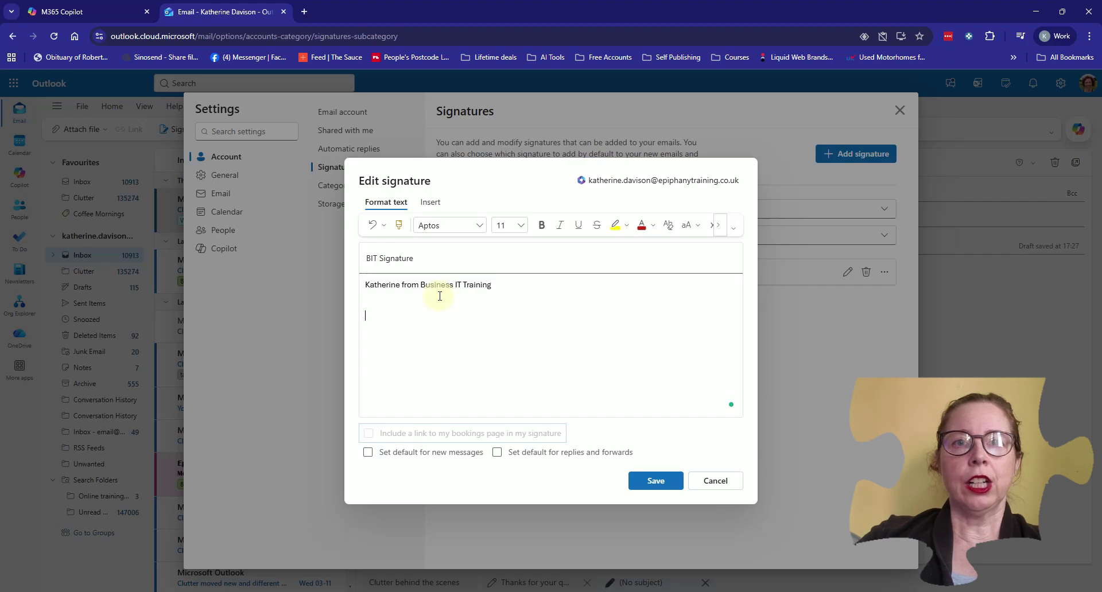
Step: Add the line "Business IT Training is a trading name of Epiphany Training Ltd, Registered in England and Wales" and save the signature
text(Busine)
text(ss )
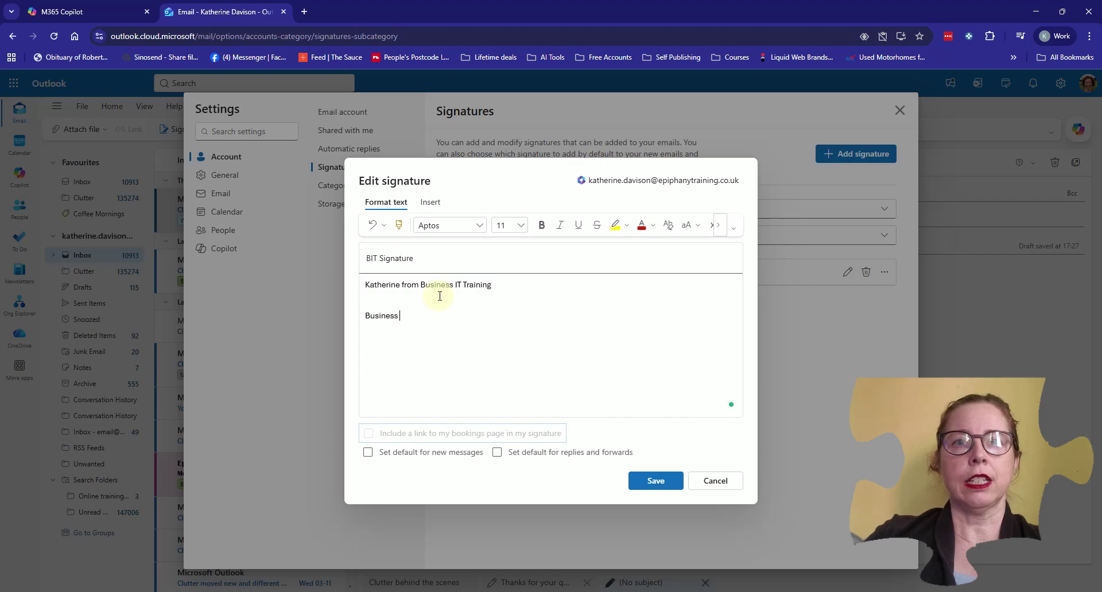
text(IT Traini)
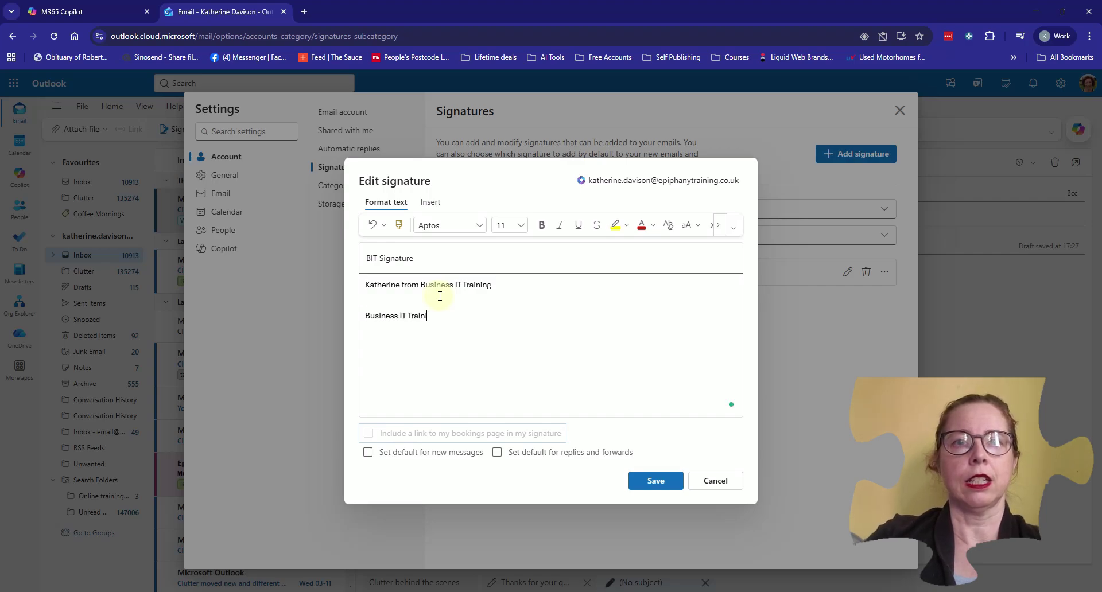
text(ng is a tra)
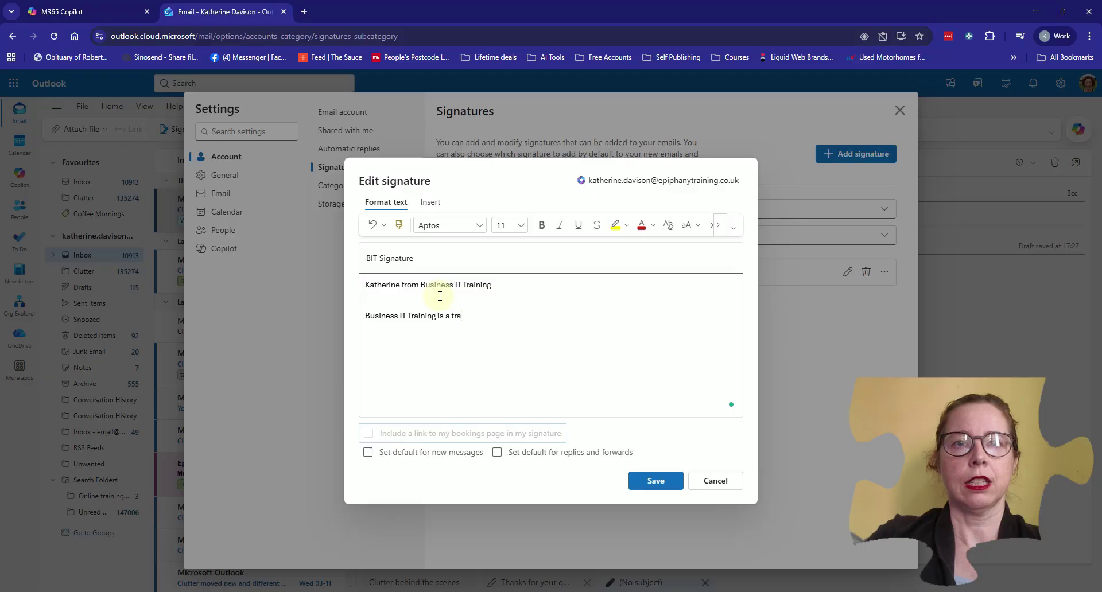
text(ding name of)
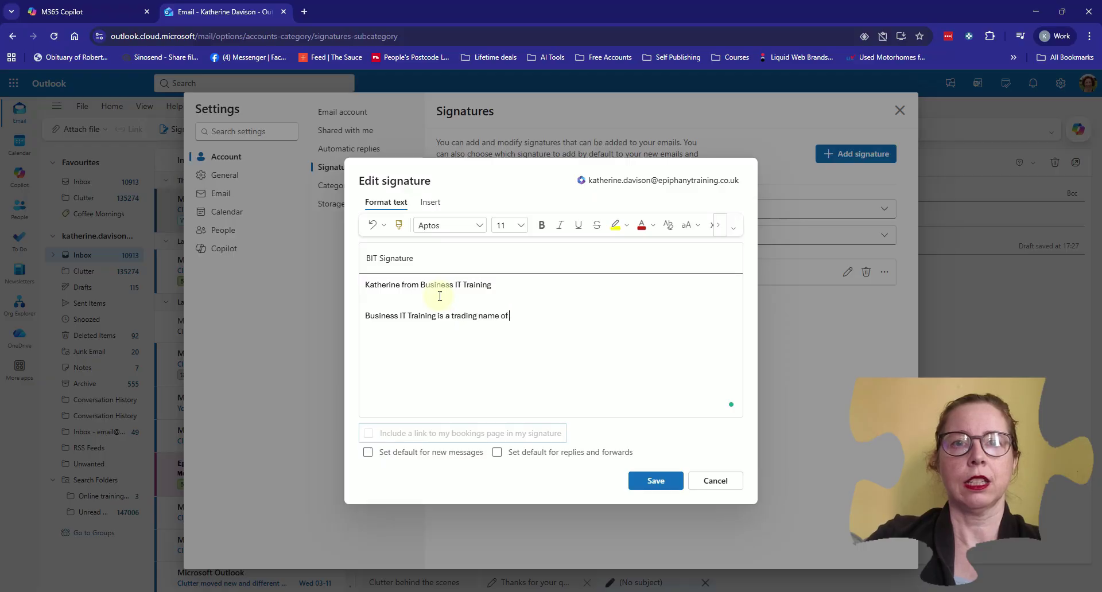
text( Epiphany )
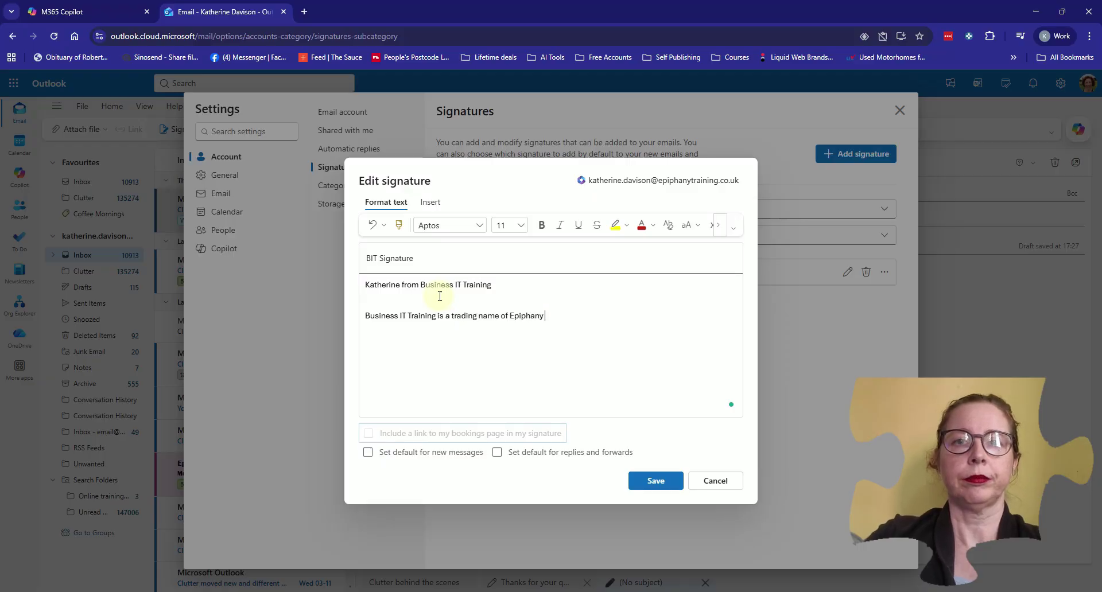
text(Training Ltd)
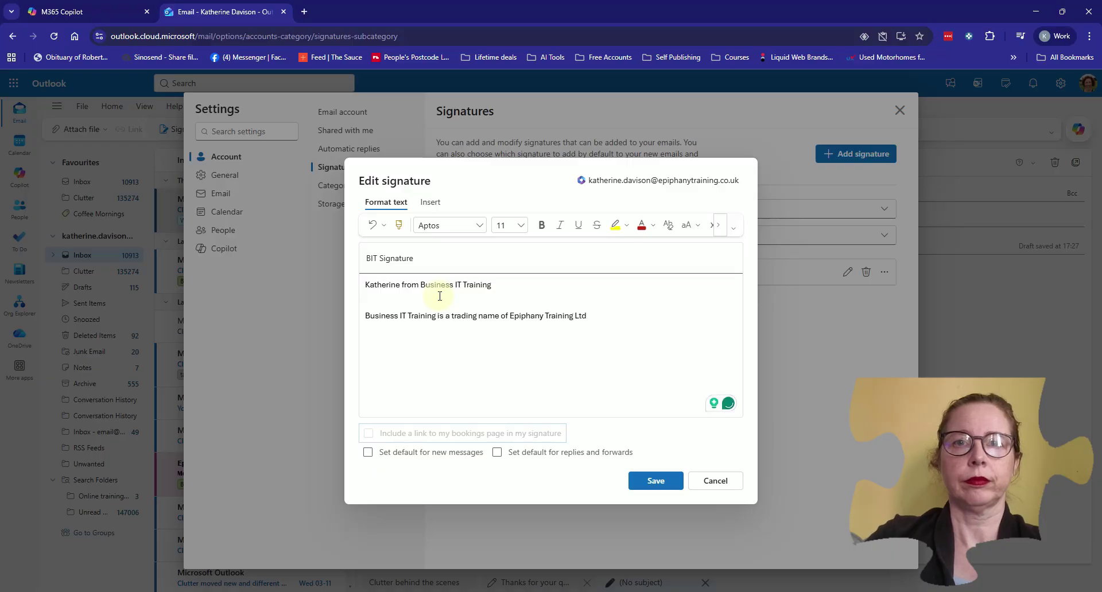
text(, RE)
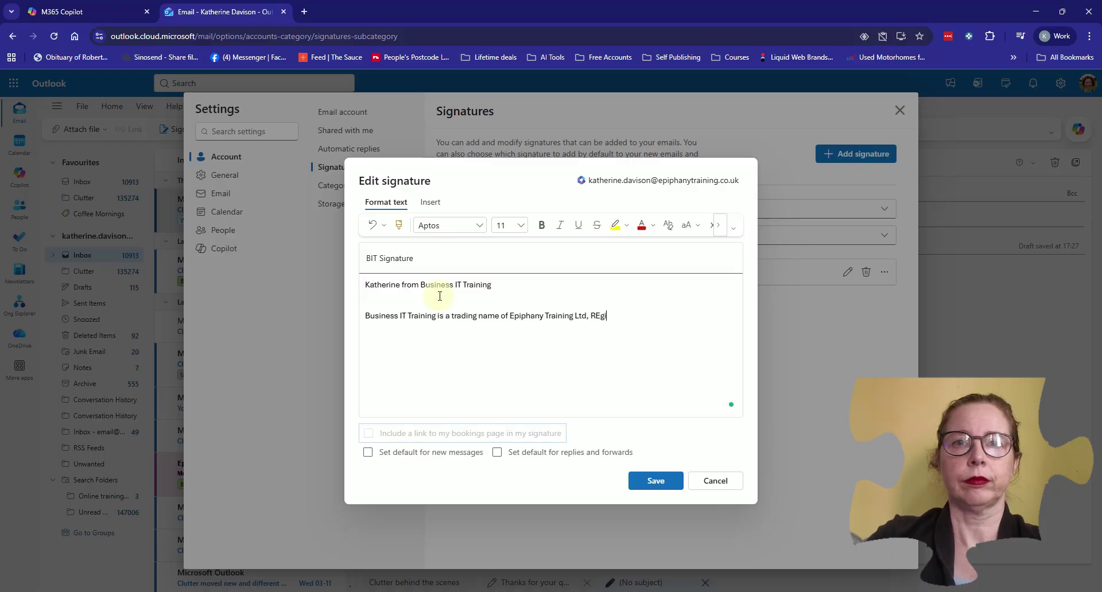
key(BackSpace)
text(egister)
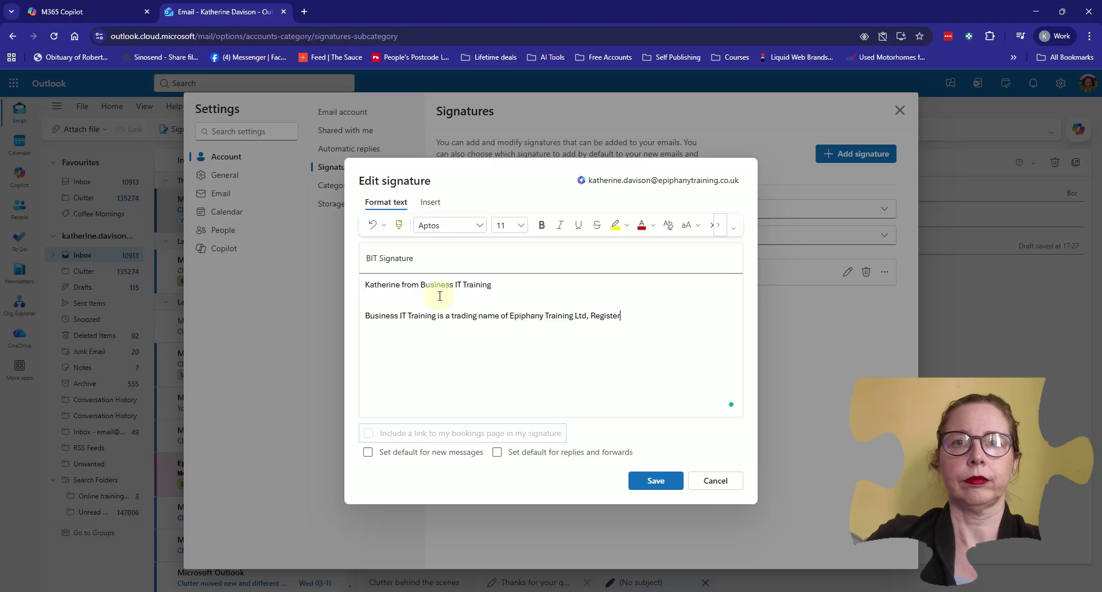
text(ed in En)
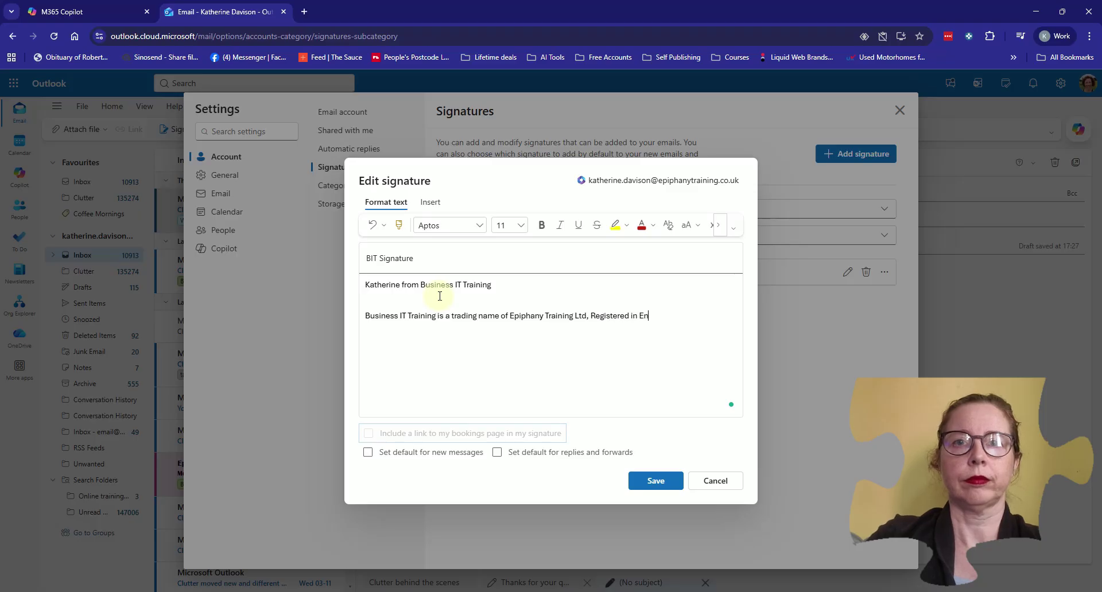
text(gland and Wales)
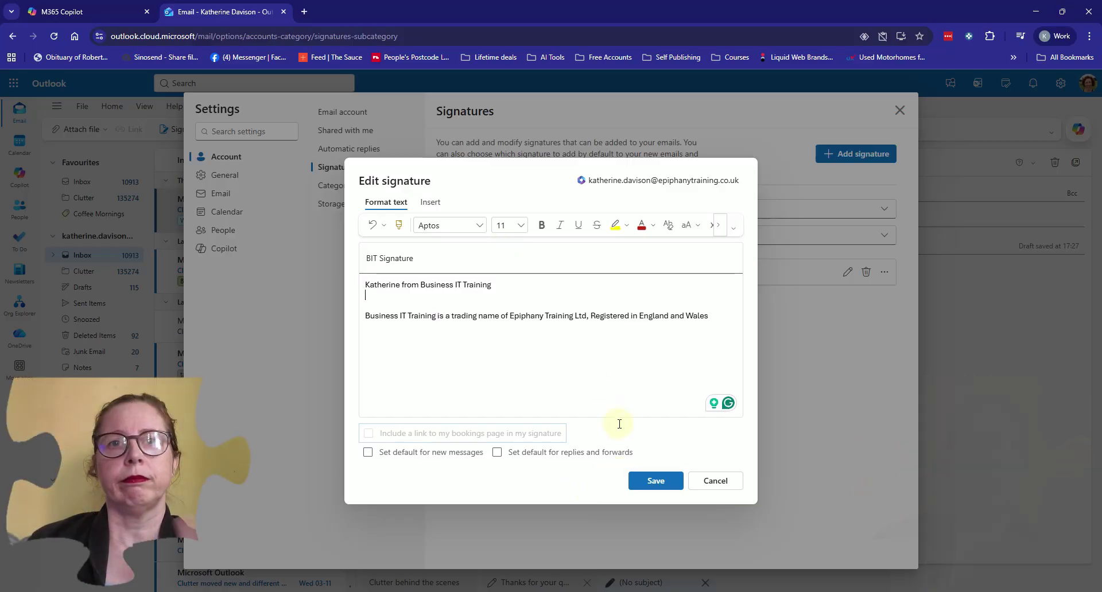
click(647, 481)
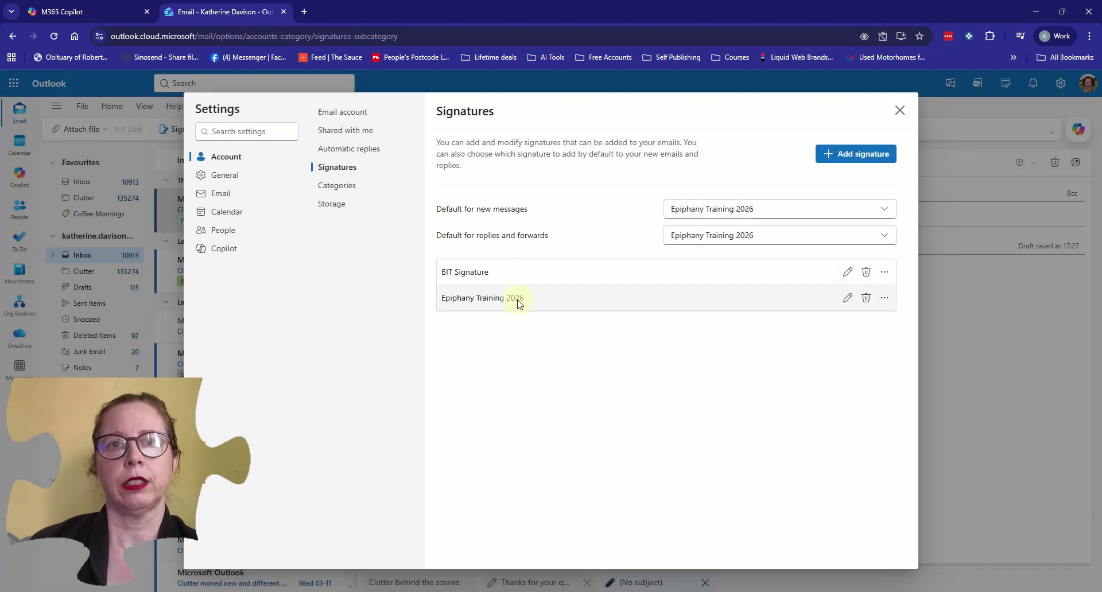
Step: Examine the set-default options for BIT Signature and the default signature choices for new messages, then close the settings without changing them
click(884, 272)
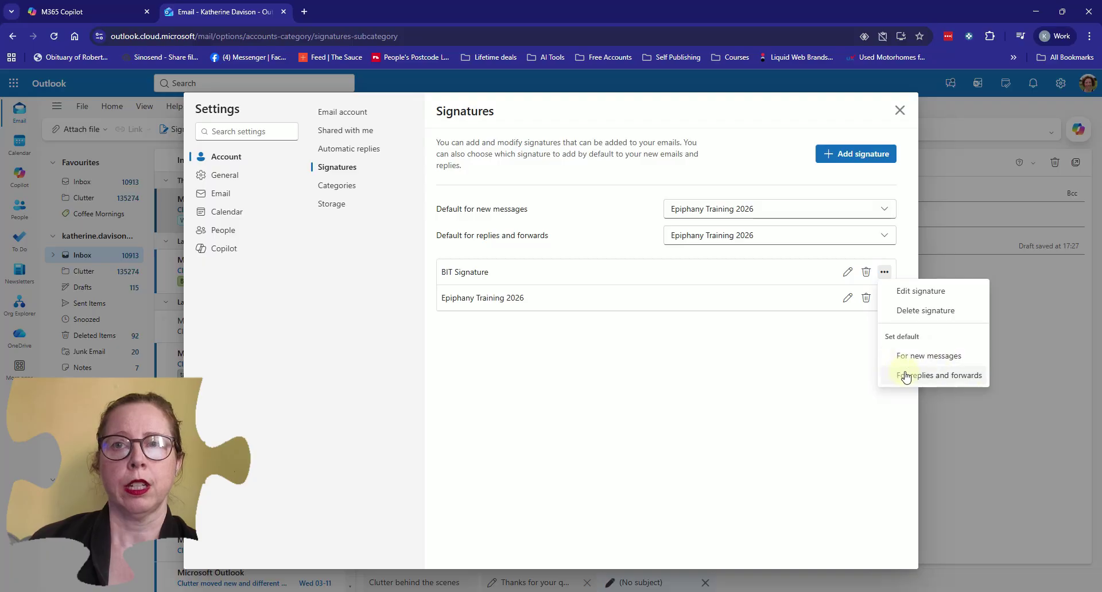
click(716, 331)
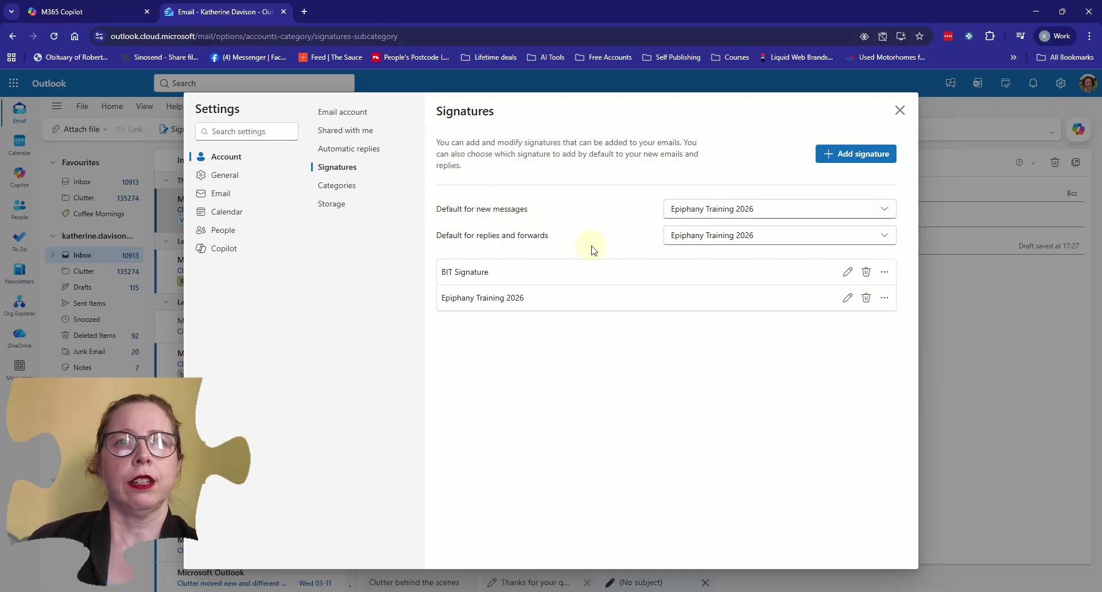
click(887, 212)
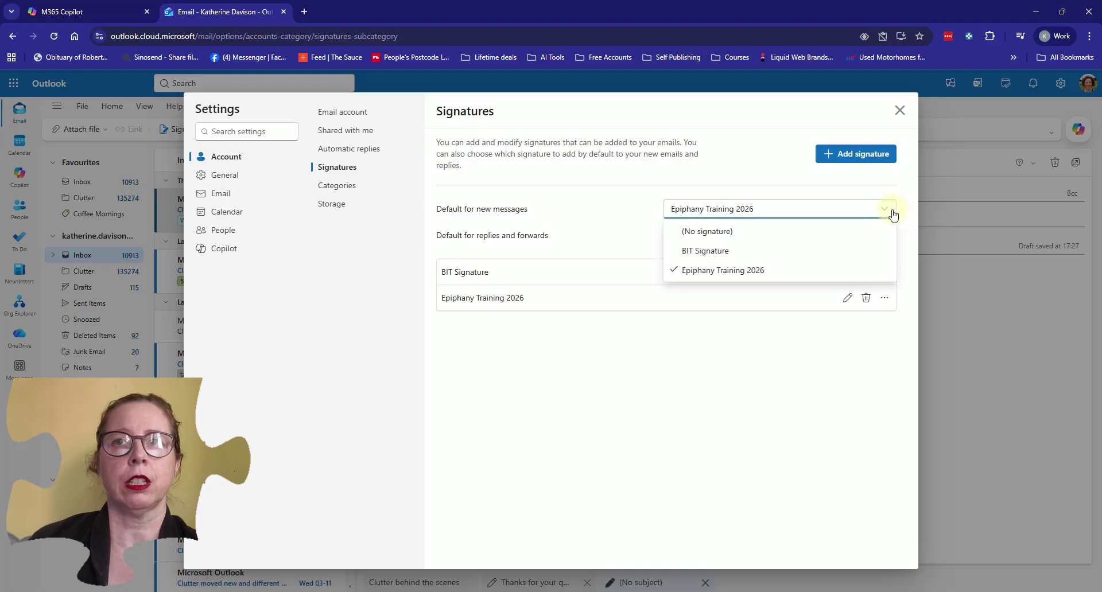
click(902, 213)
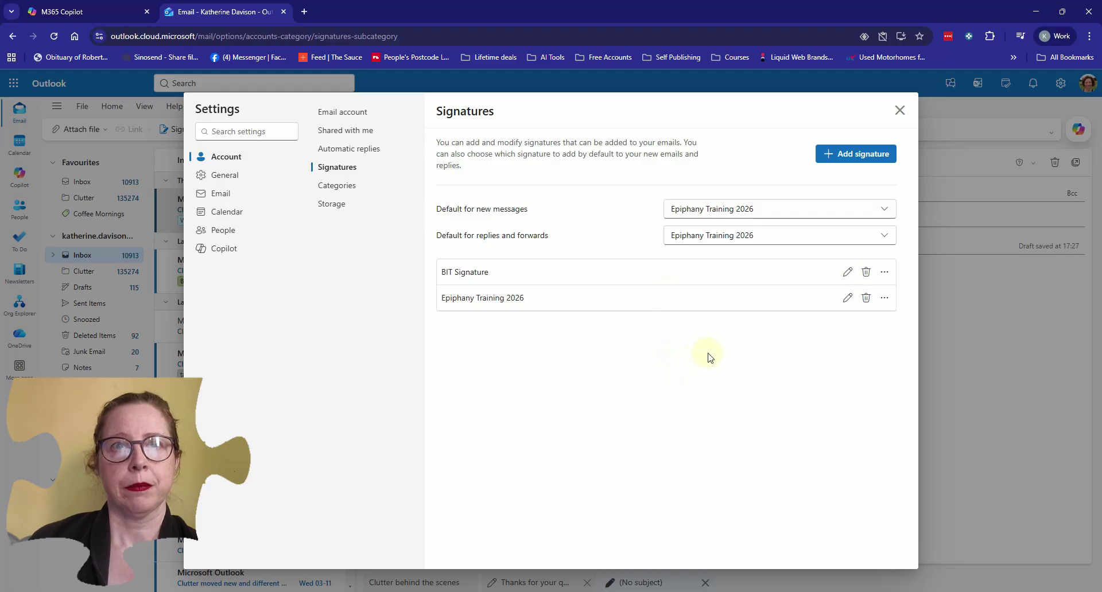
click(900, 111)
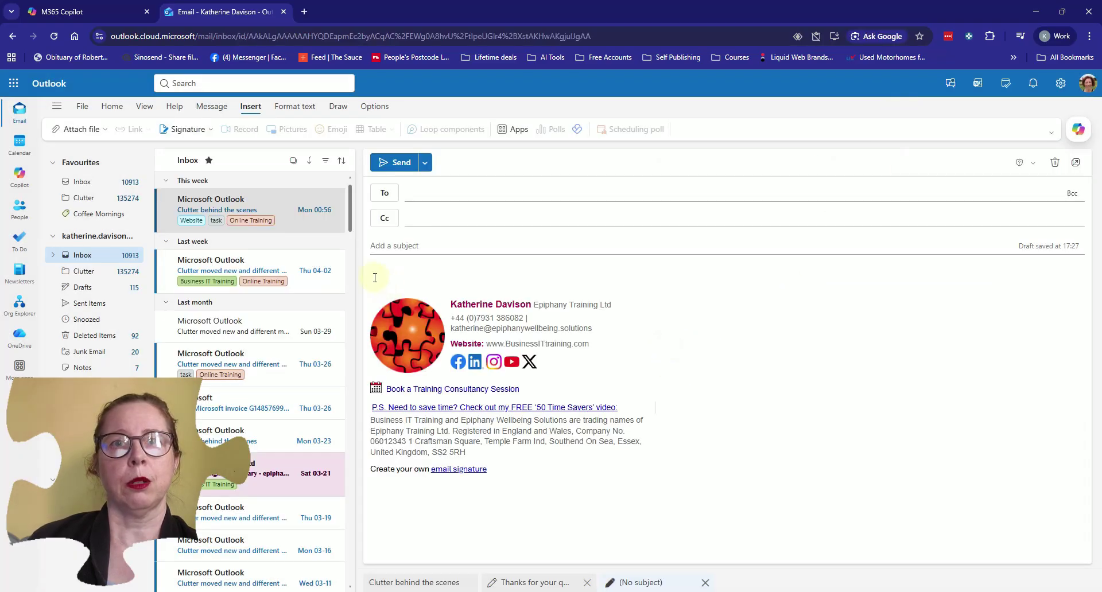
Step: Swap the draft email's signature between BIT Signature and Epiphany Training 2026, ending with BIT Signature
click(208, 129)
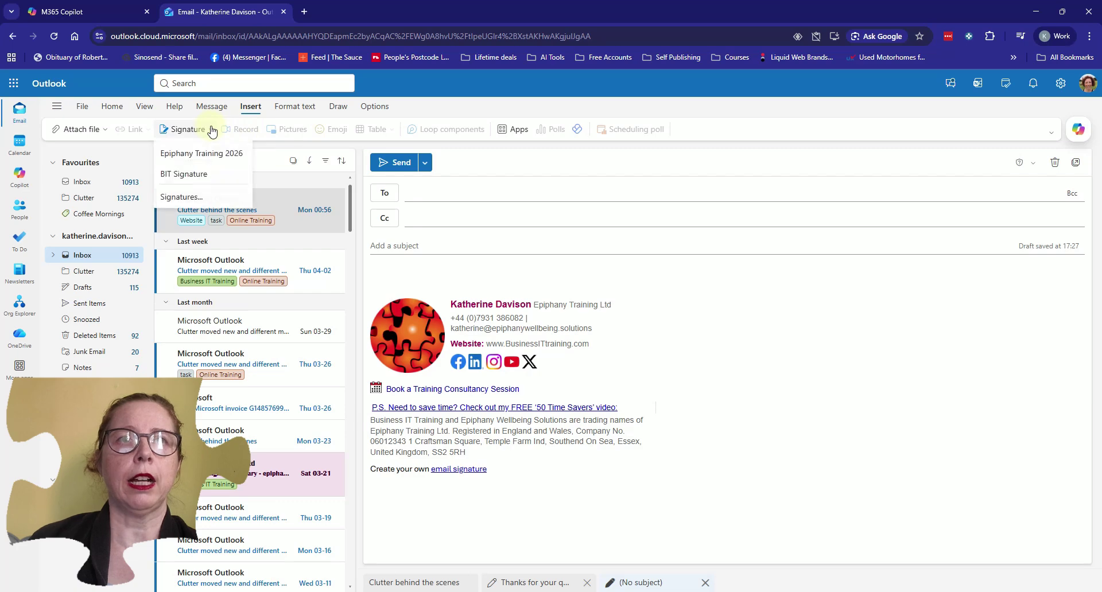
click(189, 174)
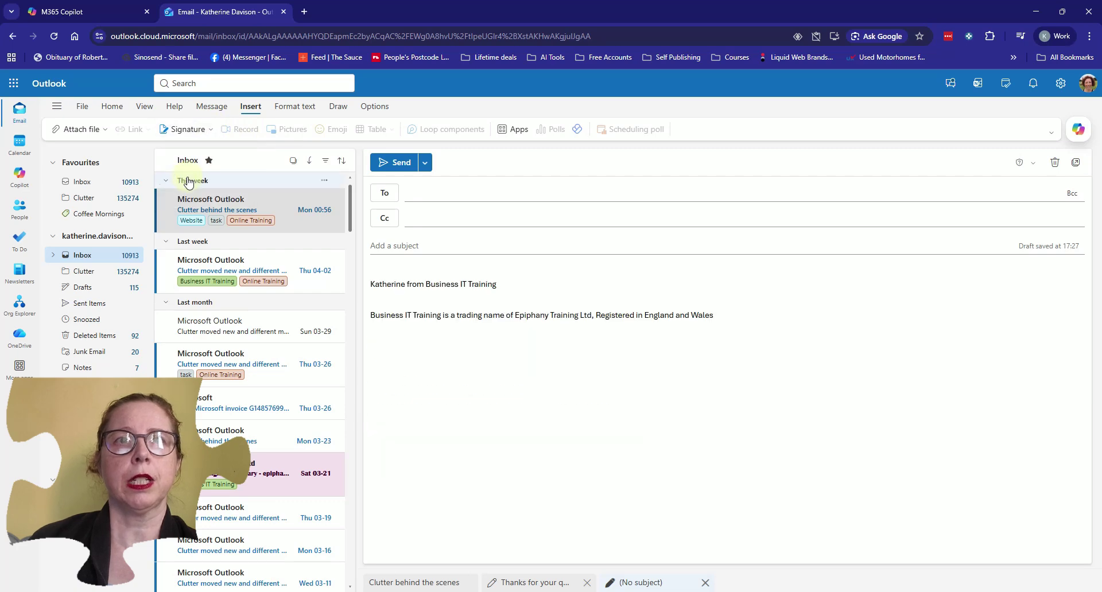
click(208, 131)
click(199, 152)
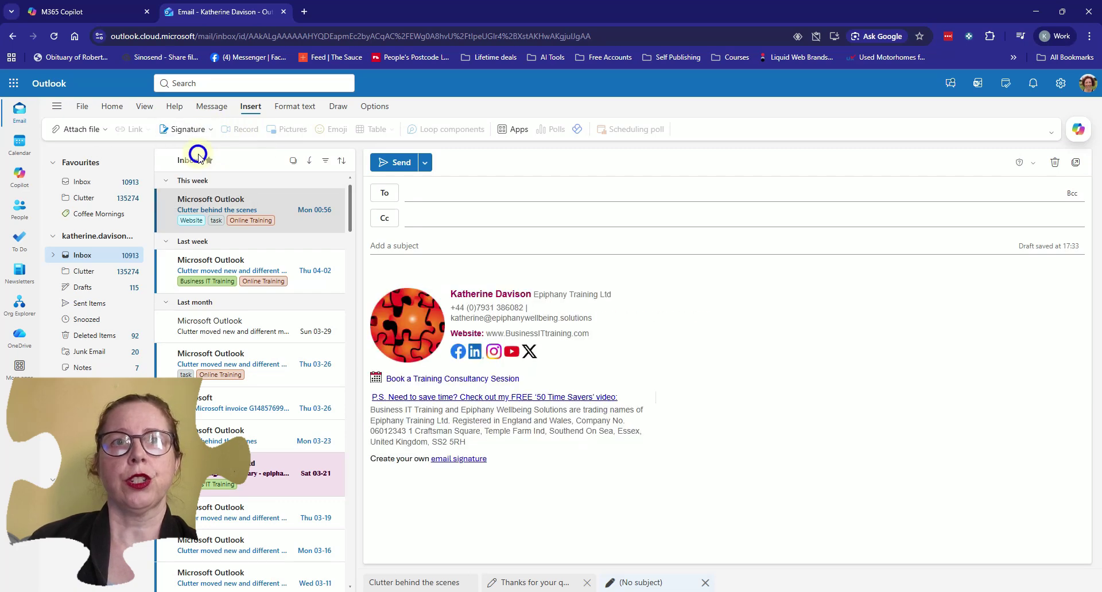
click(205, 129)
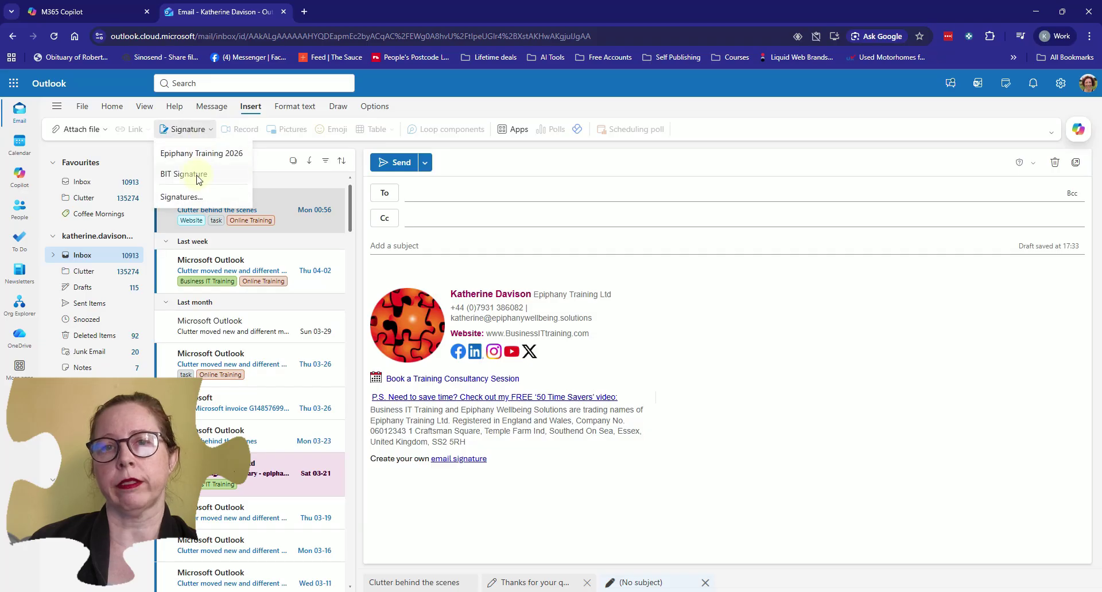
click(196, 176)
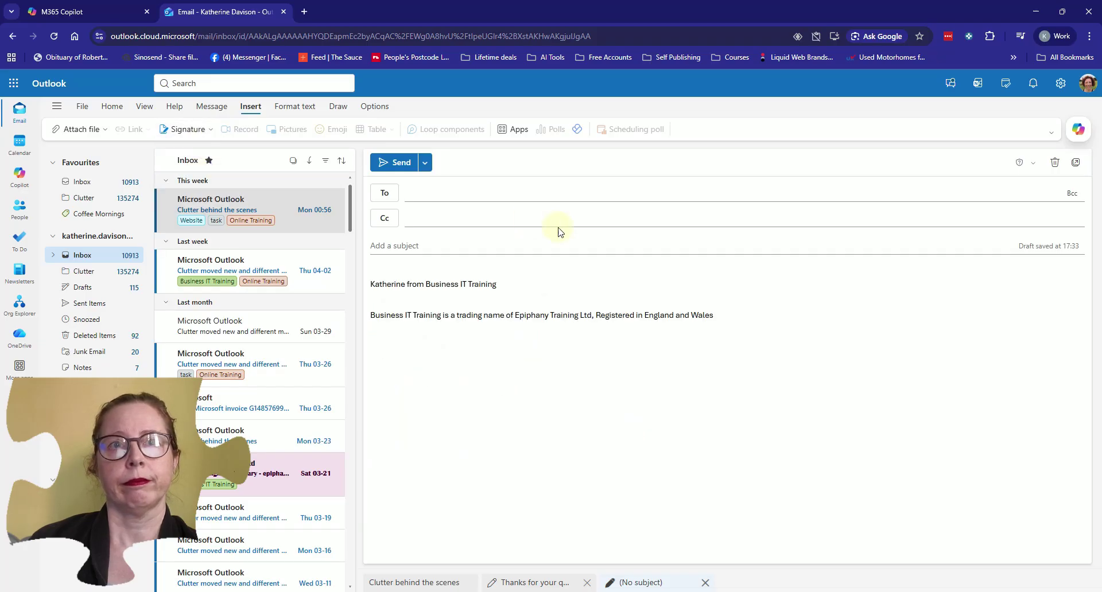